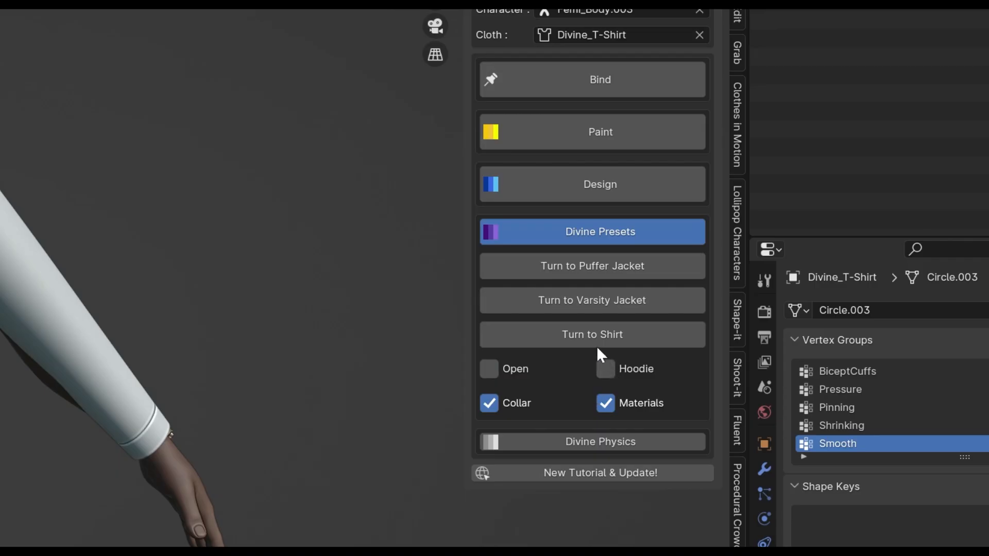
# - Turn the T-shirt into a collared shirt, then switch it to the puffer jacket preset
pyautogui.click(583, 332)
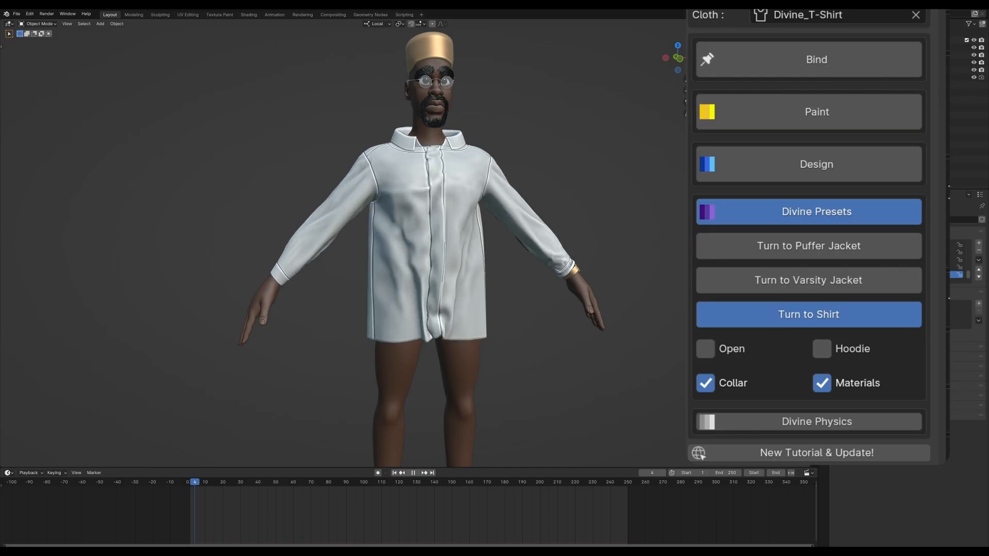
pyautogui.click(726, 204)
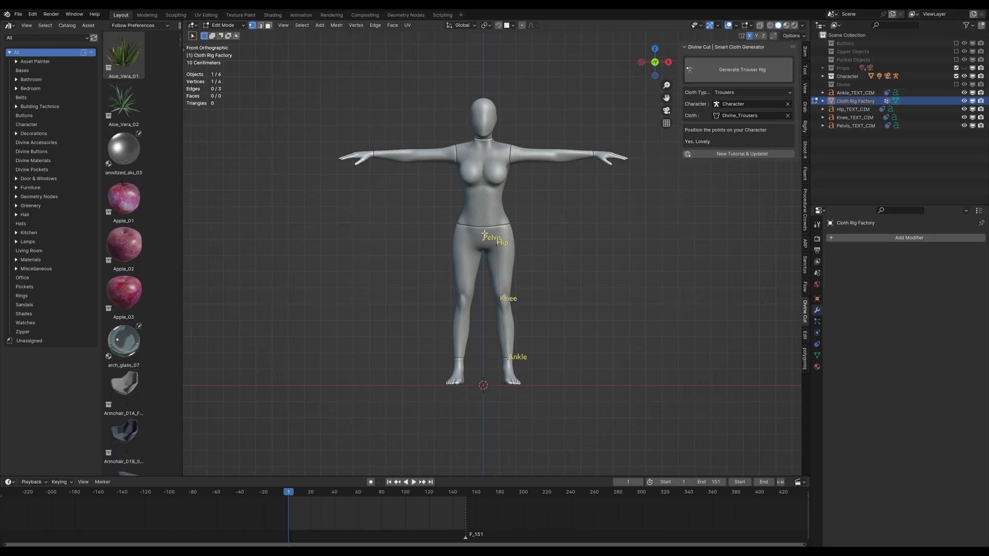
# - Orbit the view to inspect the generated trousers from the side
pyautogui.moveTo(433, 347); pyautogui.dragTo(492, 431, button='middle')
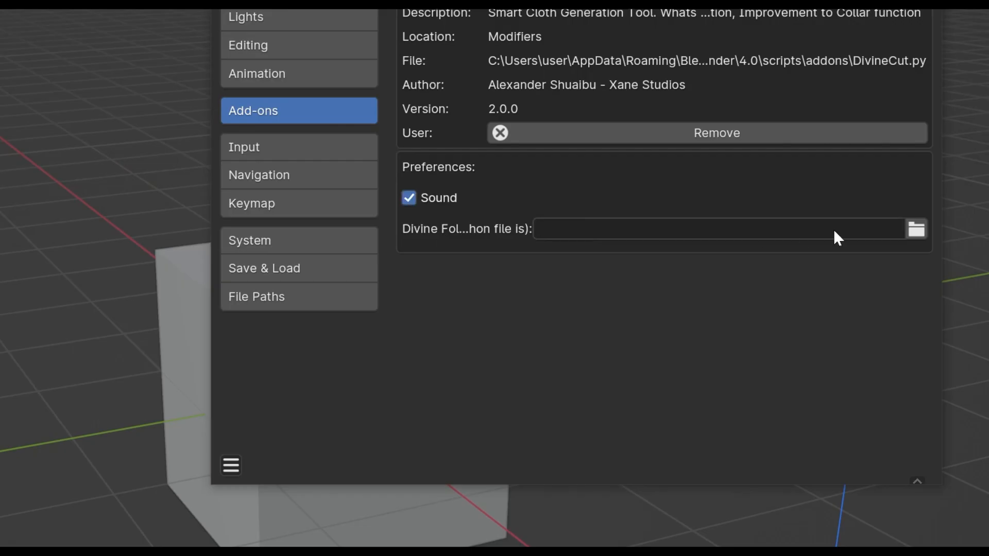
pyautogui.click(911, 230)
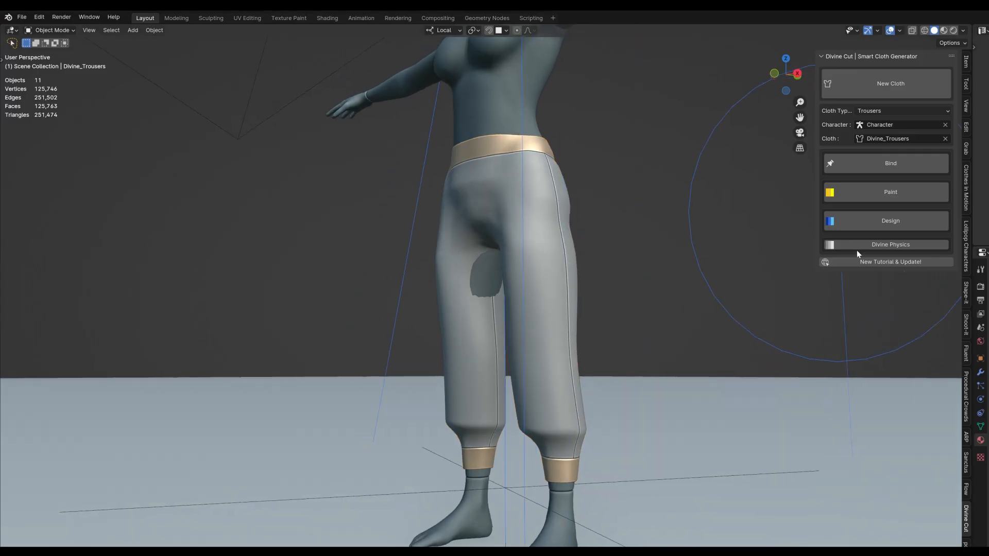
# - Set the trousers' Divine Physics Quality to 13 in the expanded physics settings
pyautogui.click(856, 247)
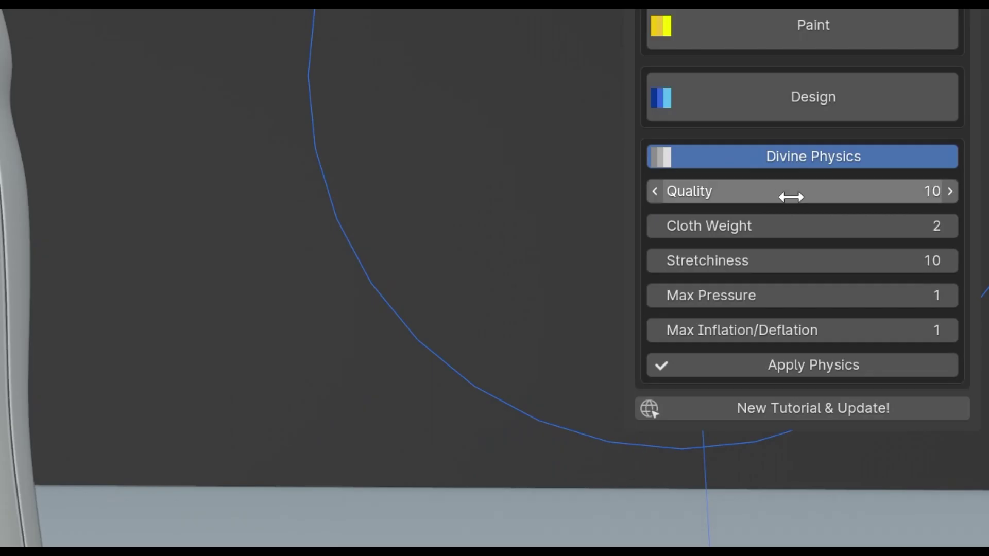
pyautogui.click(880, 260)
pyautogui.write('13')
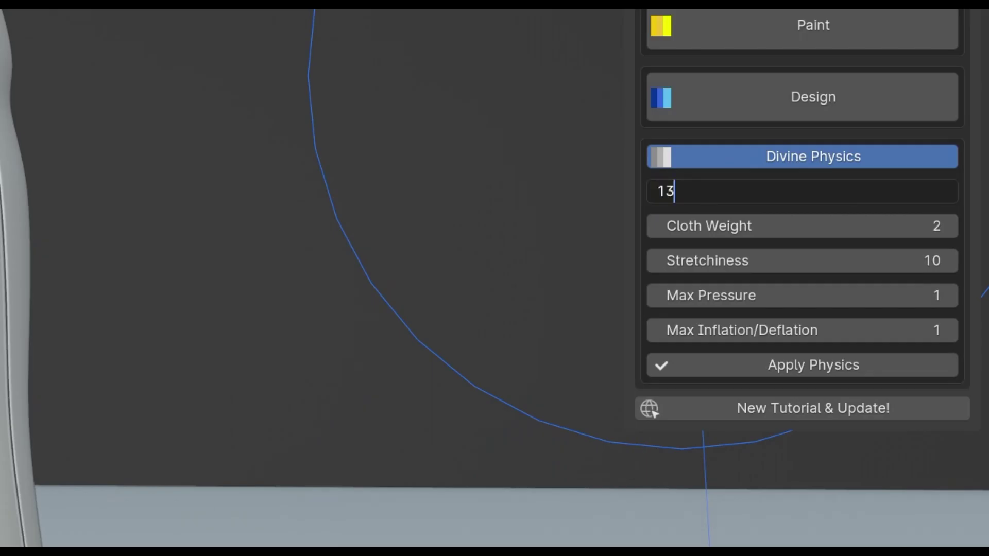
pyautogui.press('Return')
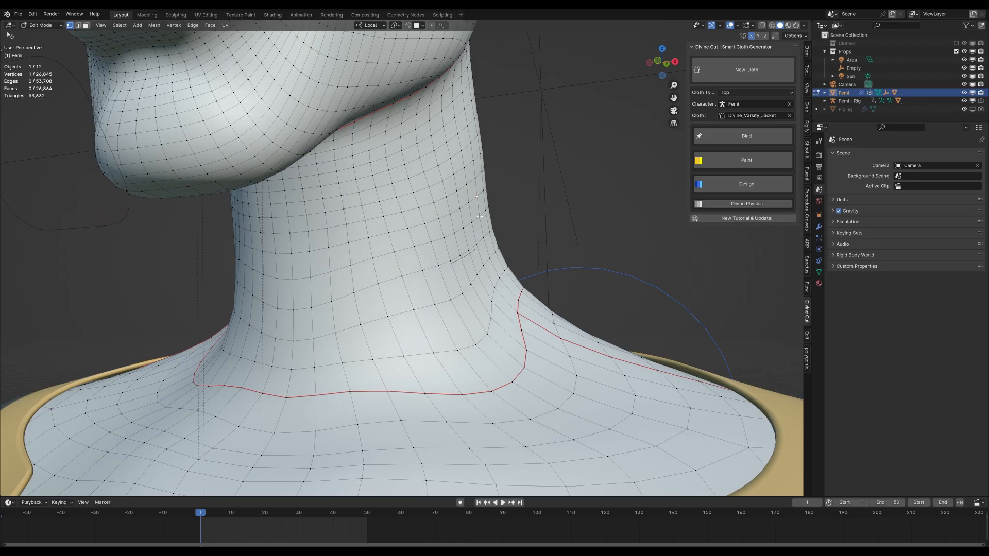
pyautogui.scroll(2, 507, 255)
pyautogui.scroll(2, 507, 254)
pyautogui.scroll(2, 508, 255)
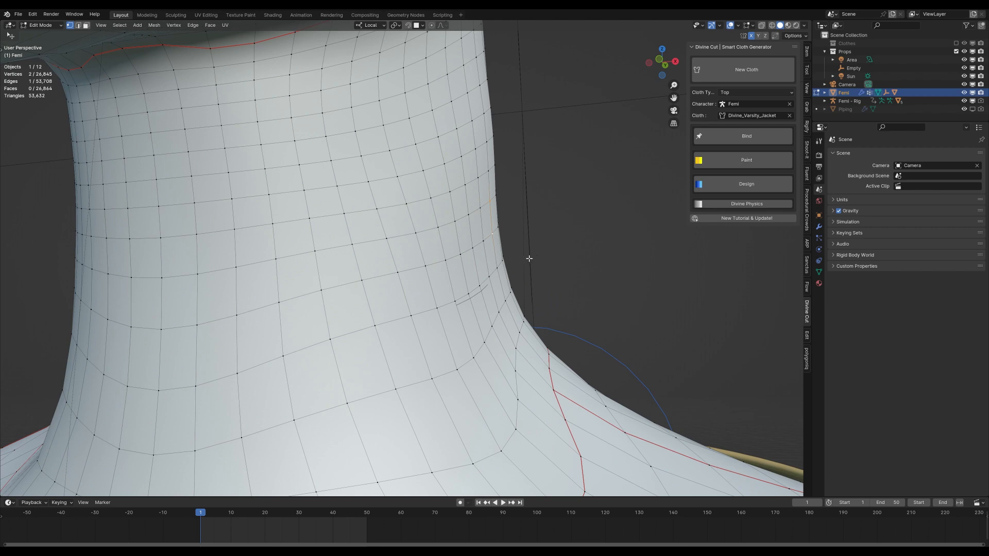
# - Confirm the extruded neck loop, then bind the SurfaceDeform and the varsity jacket to the body
pyautogui.click(565, 253)
pyautogui.moveTo(560, 250)
pyautogui.mouseDown(button='middle')
pyautogui.moveTo(512, 258)
pyautogui.moveTo(523, 278)
pyautogui.moveTo(541, 267)
pyautogui.mouseUp(button='middle')
pyautogui.click(673, 289)
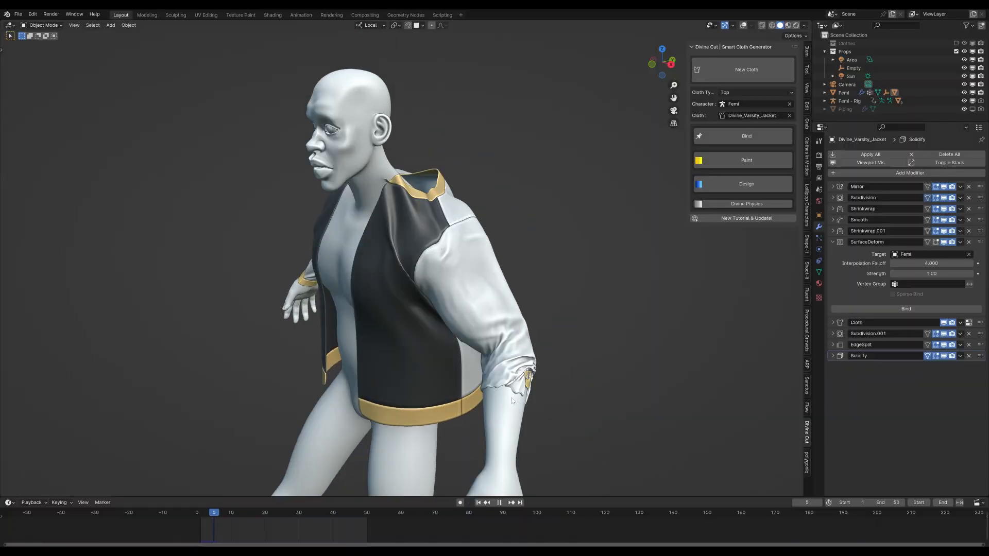
pyautogui.click(706, 140)
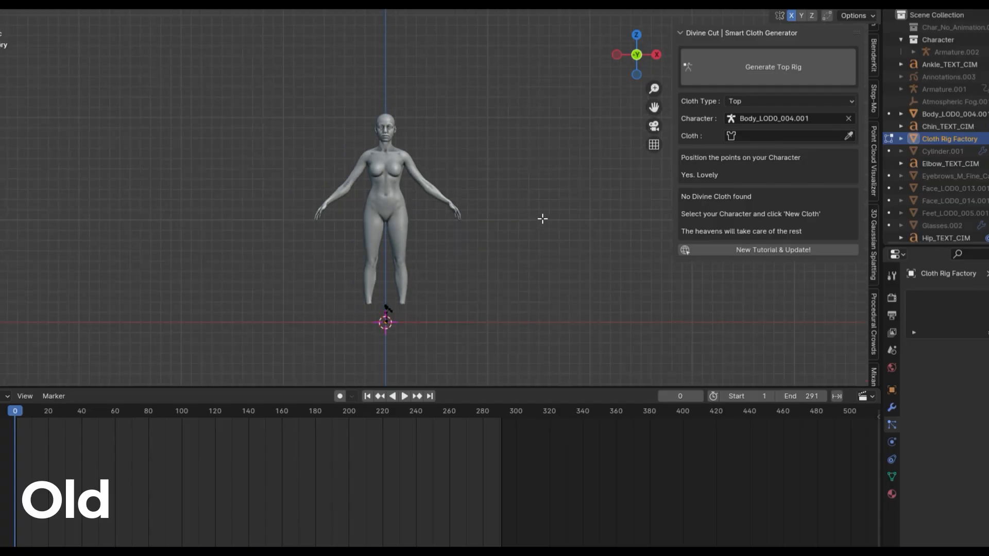
# - Move the rig points upward and create a new Cloth Rig Factory for a top
pyautogui.press('g')
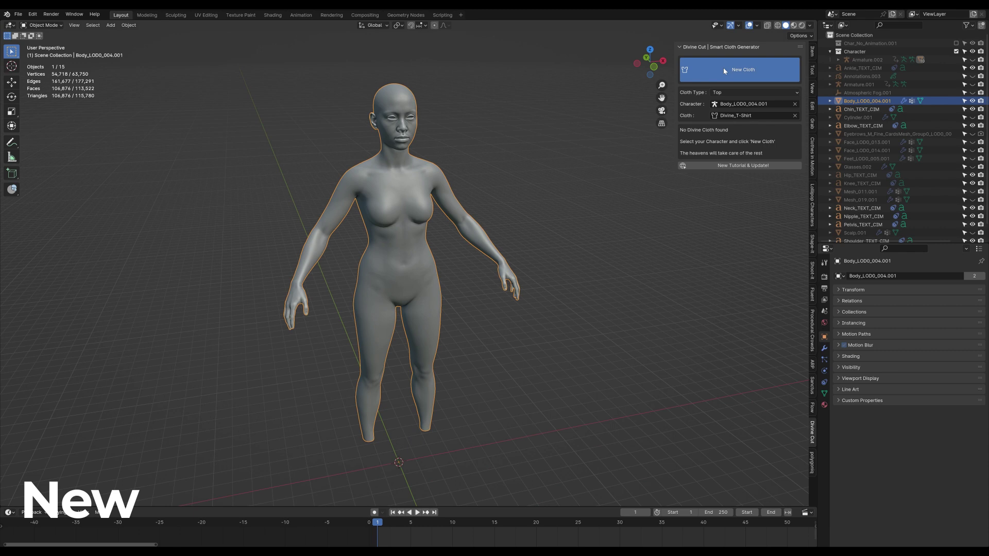
pyautogui.click(723, 70)
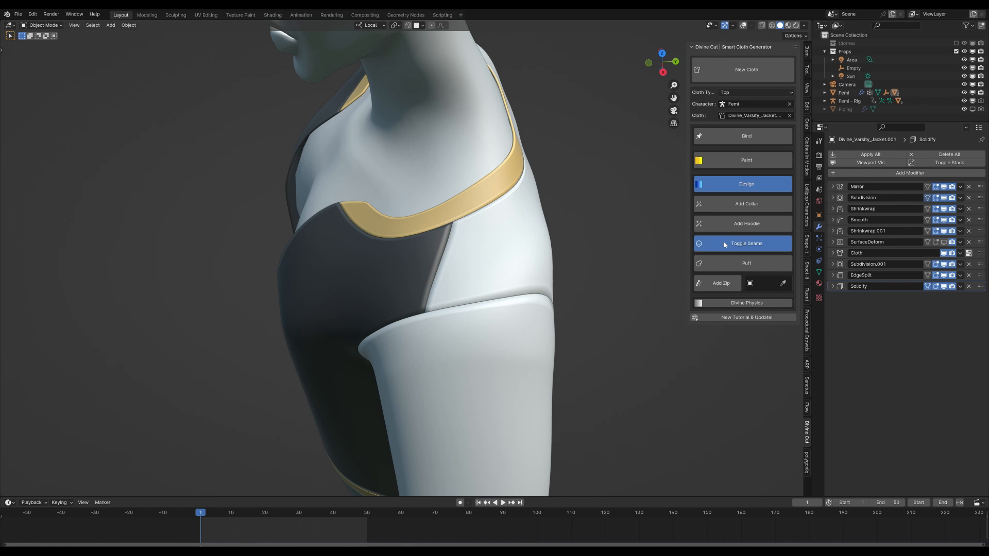
# - Toggle the seam lines on the varsity jacket
pyautogui.click(725, 244)
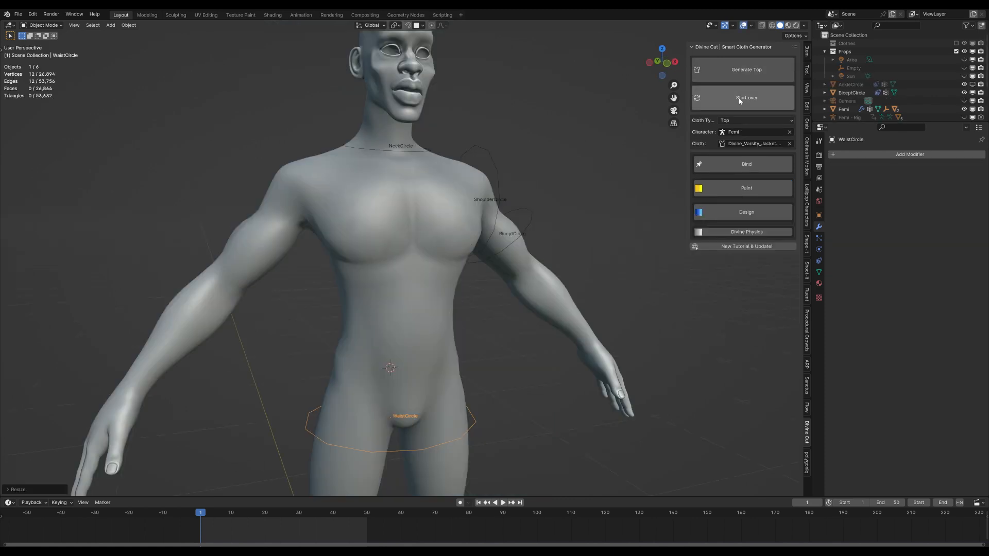